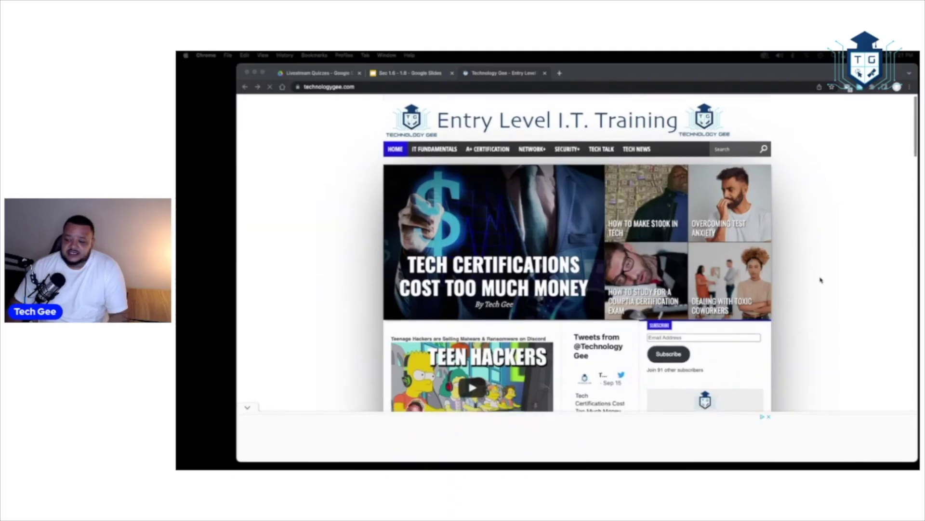
{"action": "scroll", "coordinate": [821, 280], "scroll_direction": "down", "scroll_amount": 3}
Open the Tech Gee Certification Training promo from the home page's right sidebar.
{"action": "left_click", "coordinate": [731, 346]}
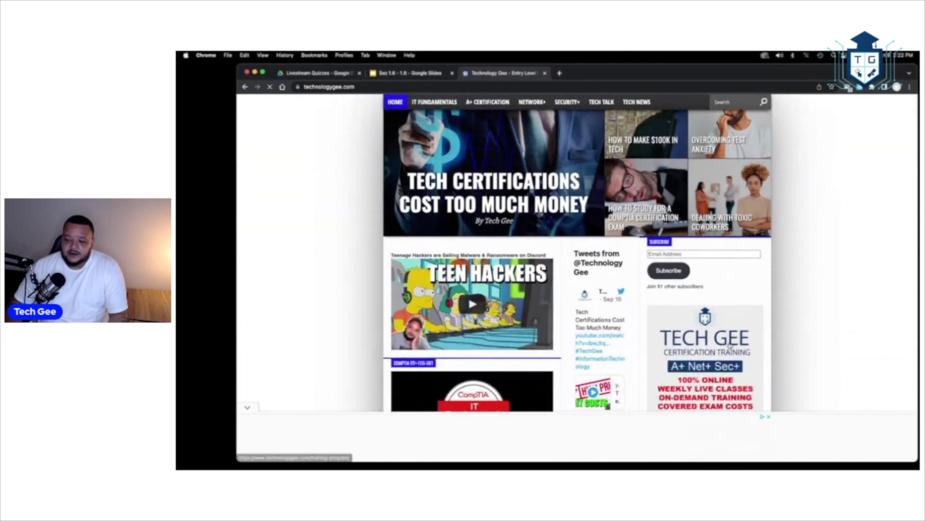
{"action": "scroll", "coordinate": [376, 333], "scroll_direction": "down", "scroll_amount": 3}
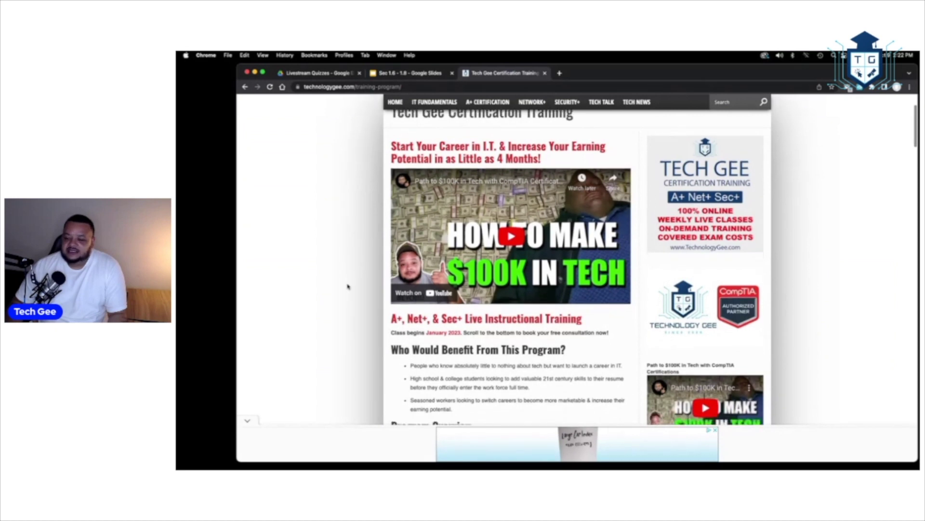
{"action": "scroll", "coordinate": [348, 287], "scroll_direction": "down", "scroll_amount": 4}
{"action": "scroll", "coordinate": [348, 287], "scroll_direction": "down", "scroll_amount": 1}
{"action": "scroll", "coordinate": [347, 286], "scroll_direction": "down", "scroll_amount": 2}
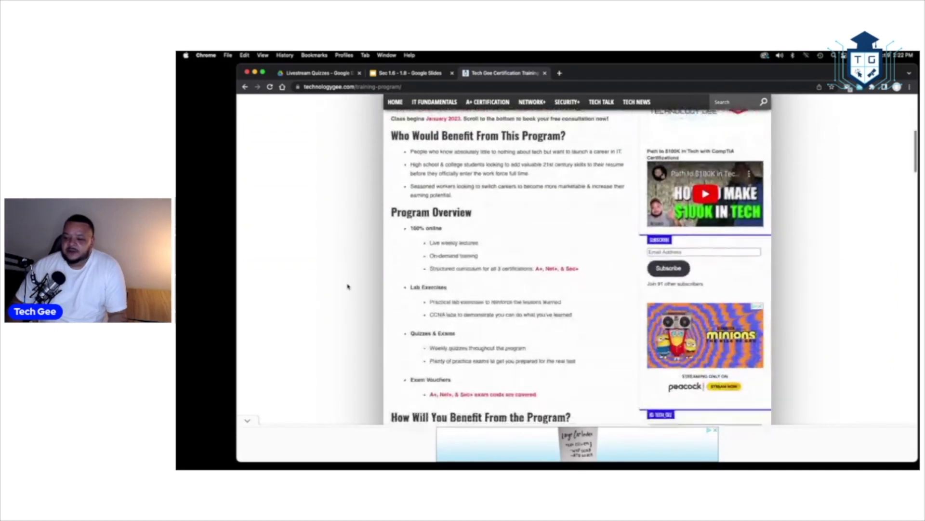
{"action": "scroll", "coordinate": [348, 286], "scroll_direction": "down", "scroll_amount": 1}
{"action": "scroll", "coordinate": [348, 286], "scroll_direction": "down", "scroll_amount": 1}
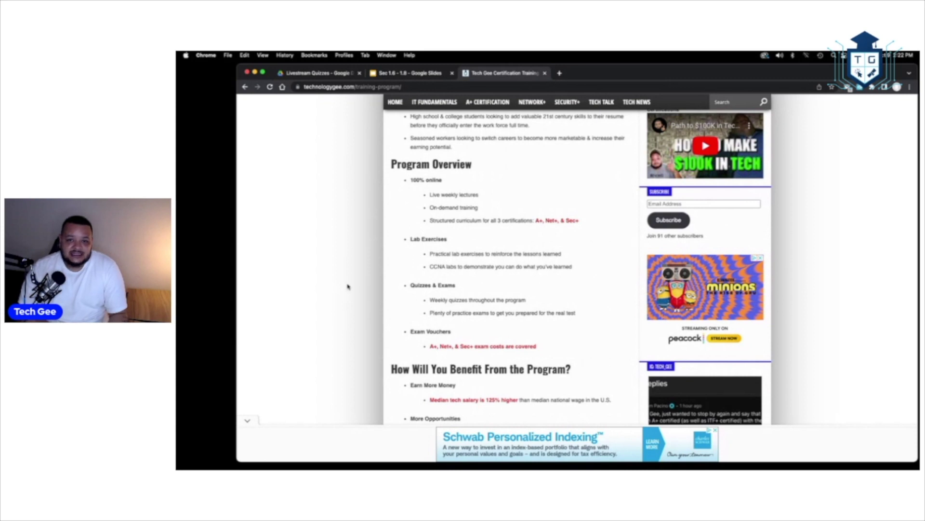
{"action": "scroll", "coordinate": [348, 287], "scroll_direction": "down", "scroll_amount": 1}
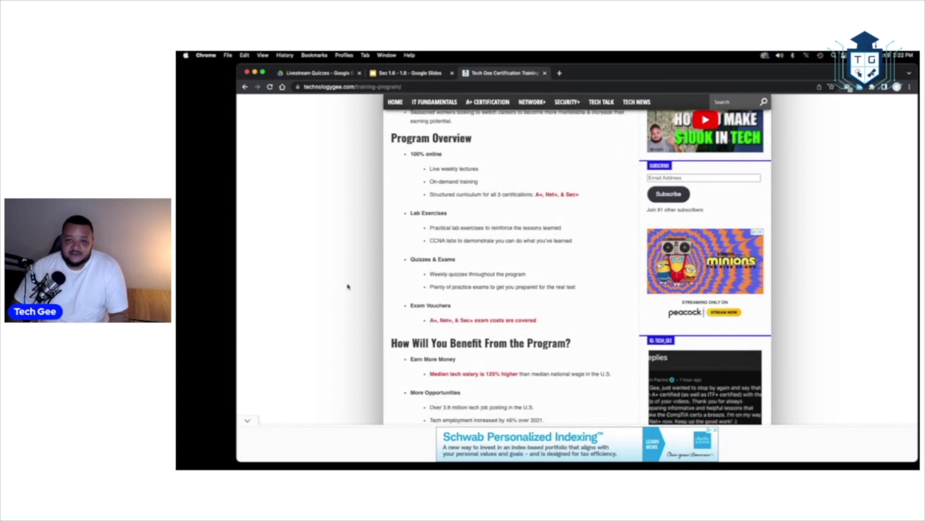
{"action": "scroll", "coordinate": [348, 286], "scroll_direction": "down", "scroll_amount": 1}
{"action": "scroll", "coordinate": [347, 286], "scroll_direction": "down", "scroll_amount": 1}
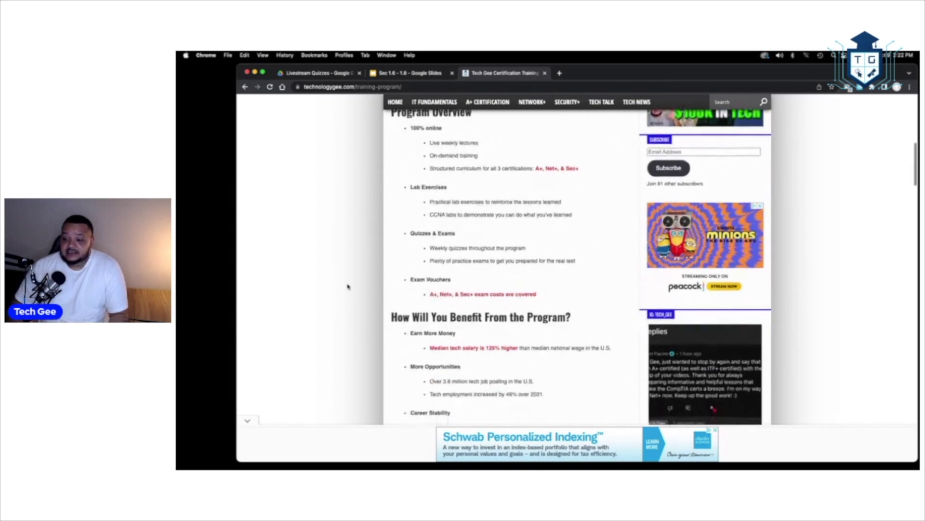
{"action": "scroll", "coordinate": [348, 286], "scroll_direction": "down", "scroll_amount": 6}
{"action": "scroll", "coordinate": [347, 286], "scroll_direction": "down", "scroll_amount": 4}
{"action": "scroll", "coordinate": [347, 287], "scroll_direction": "down", "scroll_amount": 5}
{"action": "scroll", "coordinate": [348, 287], "scroll_direction": "down", "scroll_amount": 3}
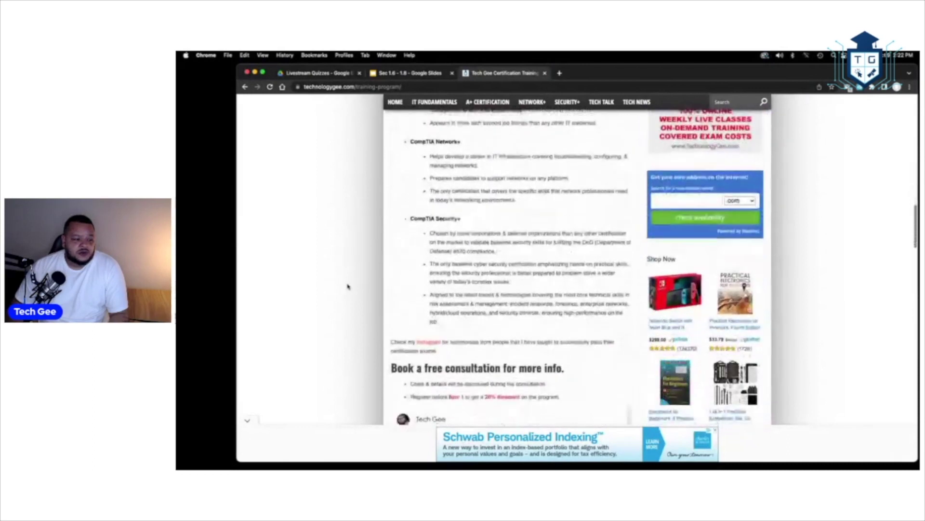
{"action": "scroll", "coordinate": [348, 286], "scroll_direction": "down", "scroll_amount": 3}
{"action": "scroll", "coordinate": [348, 287], "scroll_direction": "down", "scroll_amount": 2}
{"action": "scroll", "coordinate": [348, 286], "scroll_direction": "down", "scroll_amount": 2}
{"action": "scroll", "coordinate": [348, 286], "scroll_direction": "down", "scroll_amount": 2}
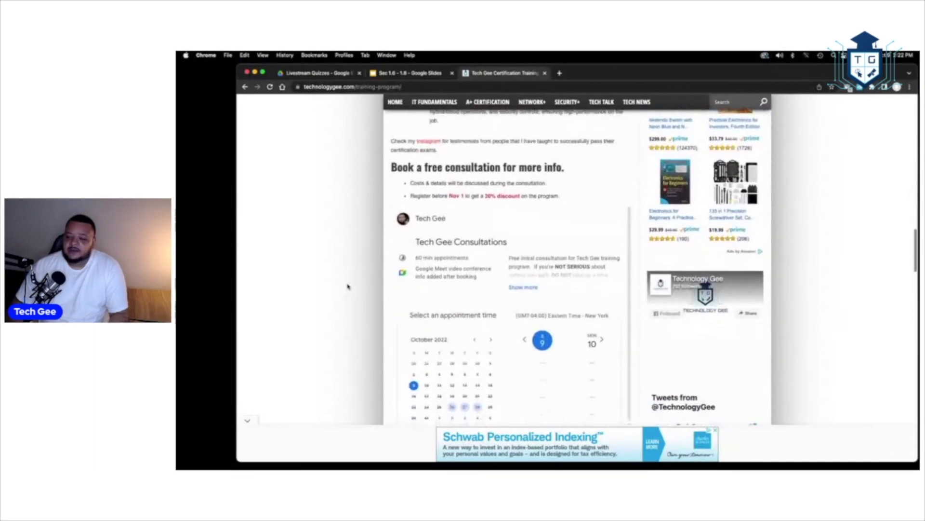
{"action": "scroll", "coordinate": [347, 287], "scroll_direction": "down", "scroll_amount": 1}
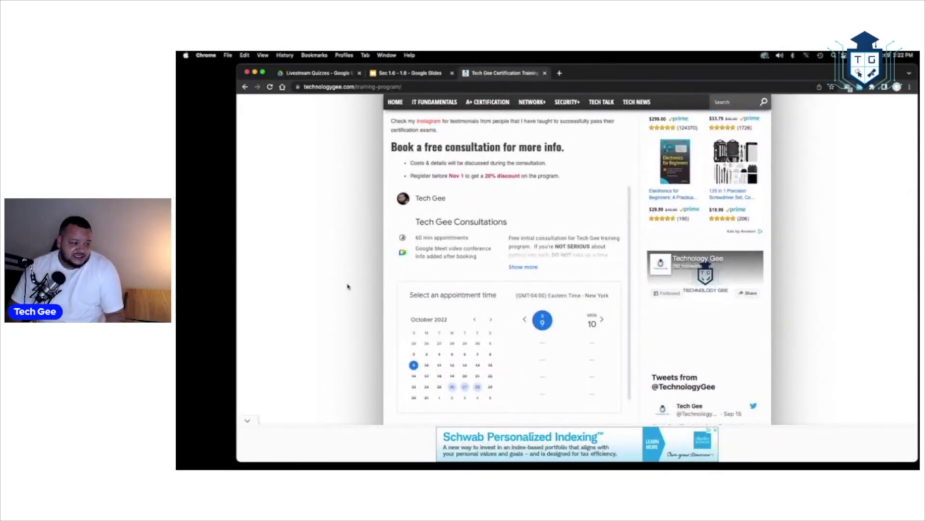
{"action": "scroll", "coordinate": [348, 287], "scroll_direction": "down", "scroll_amount": 1}
{"action": "scroll", "coordinate": [348, 287], "scroll_direction": "down", "scroll_amount": 1}
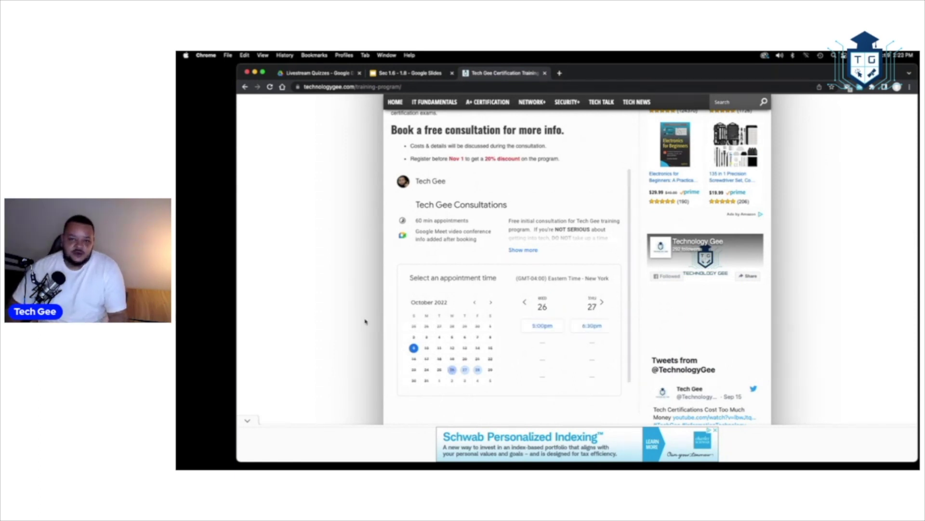
{"action": "scroll", "coordinate": [367, 321], "scroll_direction": "up", "scroll_amount": 1}
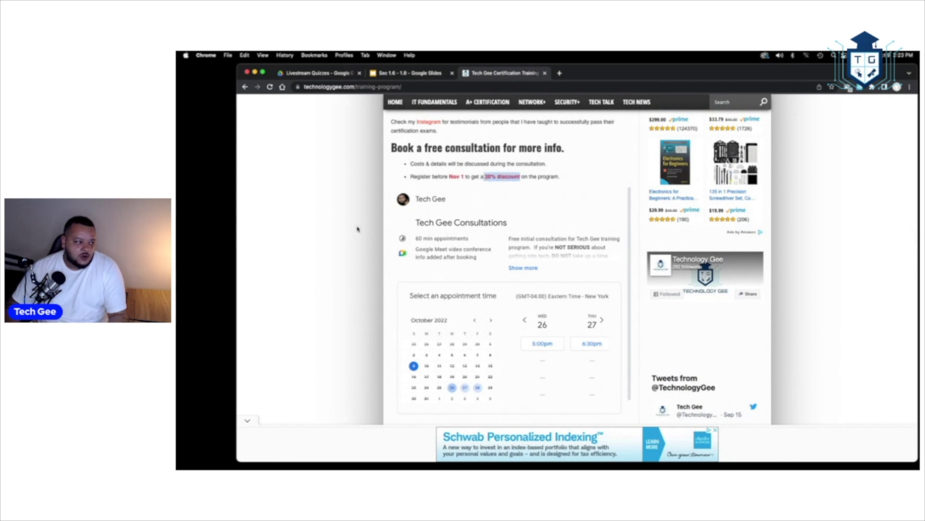
Expand 'Show more' on the Tech Gee Consultations appointment description.
{"action": "left_click", "coordinate": [516, 268]}
{"action": "scroll", "coordinate": [505, 310], "scroll_direction": "down", "scroll_amount": 1}
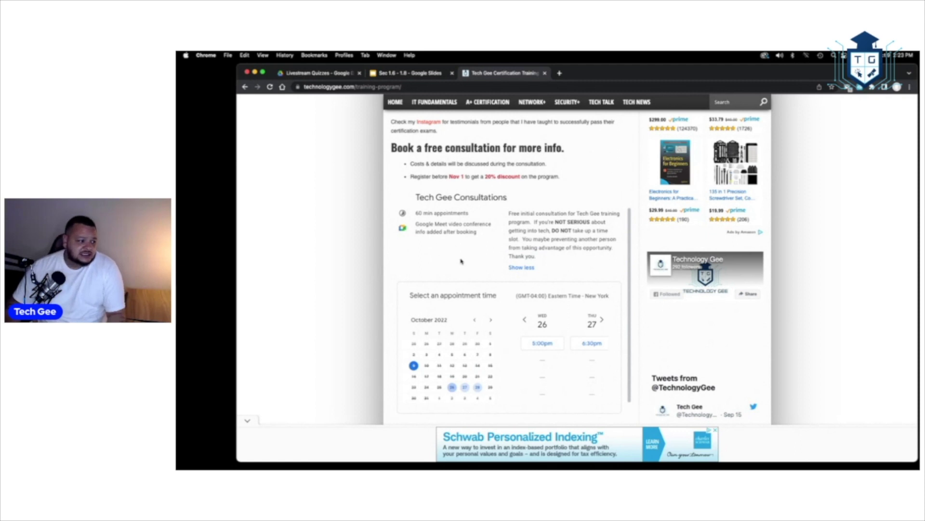
{"action": "scroll", "coordinate": [420, 246], "scroll_direction": "up", "scroll_amount": 5}
{"action": "scroll", "coordinate": [405, 235], "scroll_direction": "up", "scroll_amount": 5}
{"action": "scroll", "coordinate": [384, 224], "scroll_direction": "up", "scroll_amount": 5}
{"action": "scroll", "coordinate": [381, 222], "scroll_direction": "up", "scroll_amount": 5}
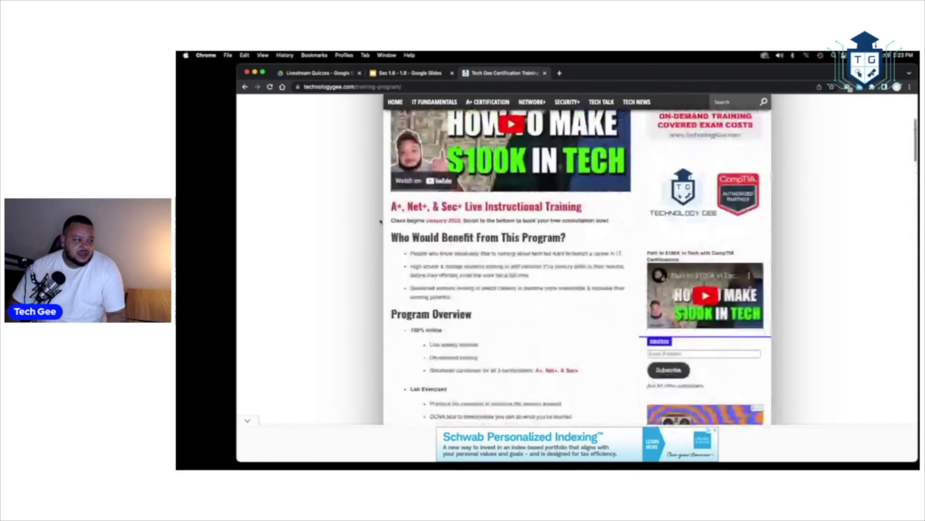
{"action": "scroll", "coordinate": [381, 222], "scroll_direction": "up", "scroll_amount": 3}
{"action": "scroll", "coordinate": [381, 222], "scroll_direction": "up", "scroll_amount": 1}
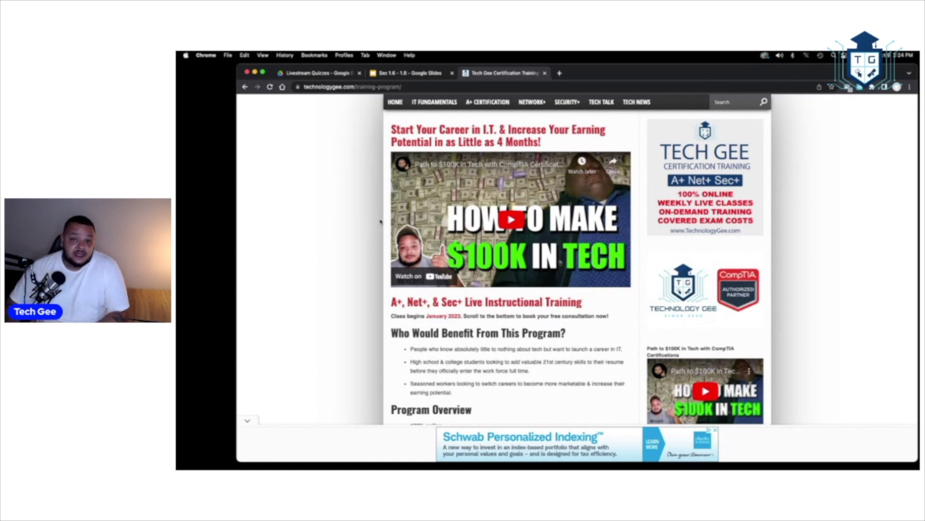
{"action": "scroll", "coordinate": [381, 223], "scroll_direction": "up", "scroll_amount": 3}
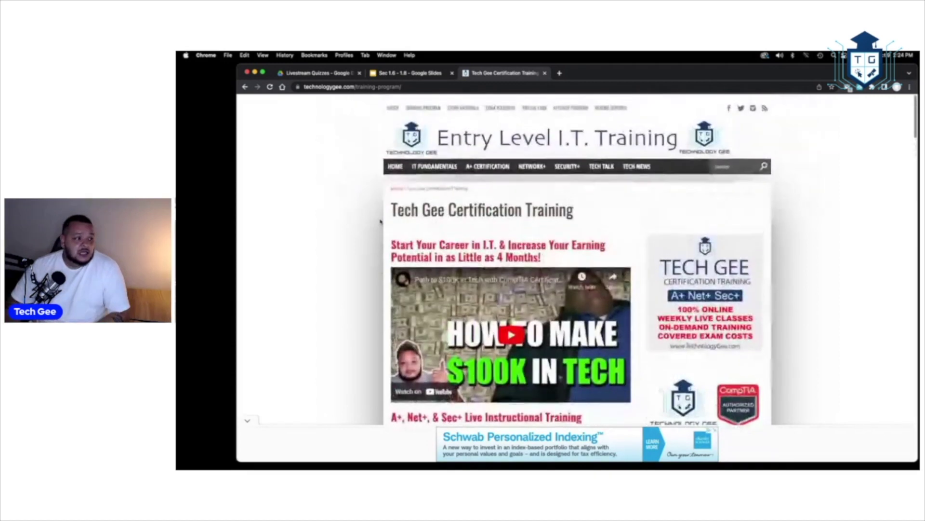
Highlight the URL technologygee.com/training-program/ in the address bar.
{"action": "left_click", "coordinate": [391, 86]}
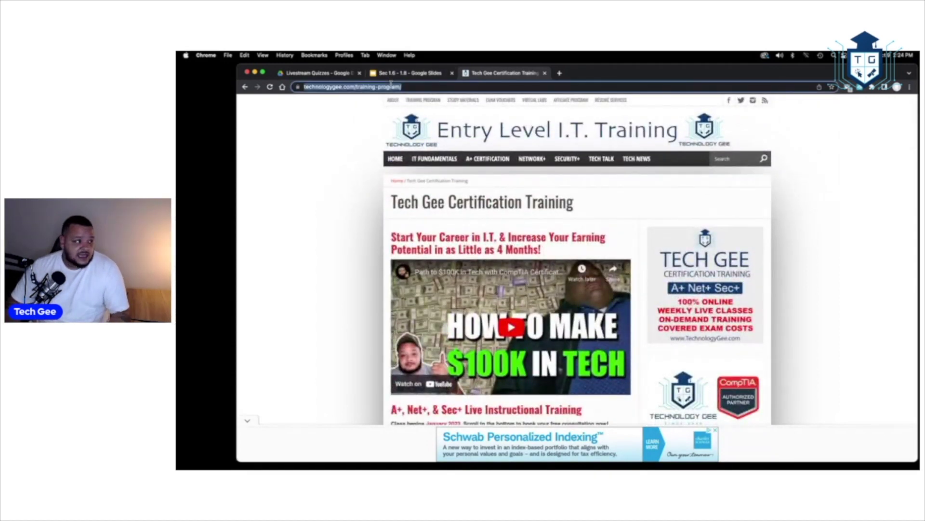